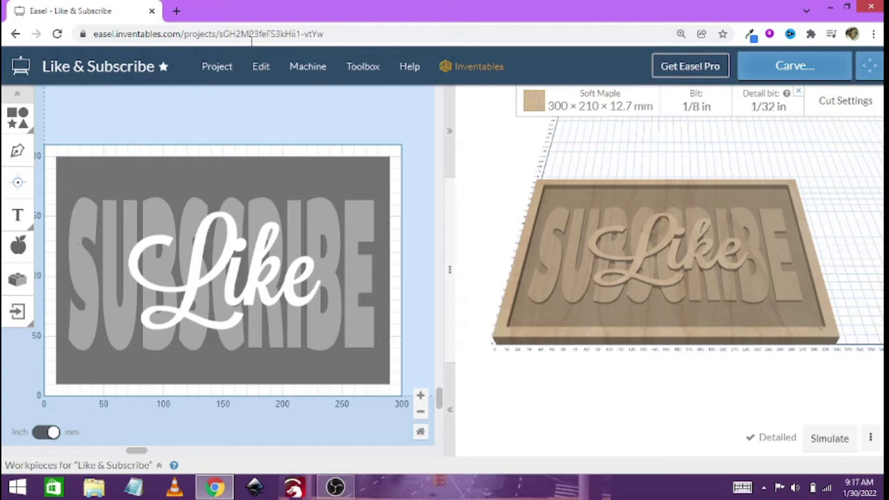
# Start a new blank project and open its Birch Plywood 304.8 × 203.2 × 12.7 mm material settings.
pyautogui.click(222, 70)
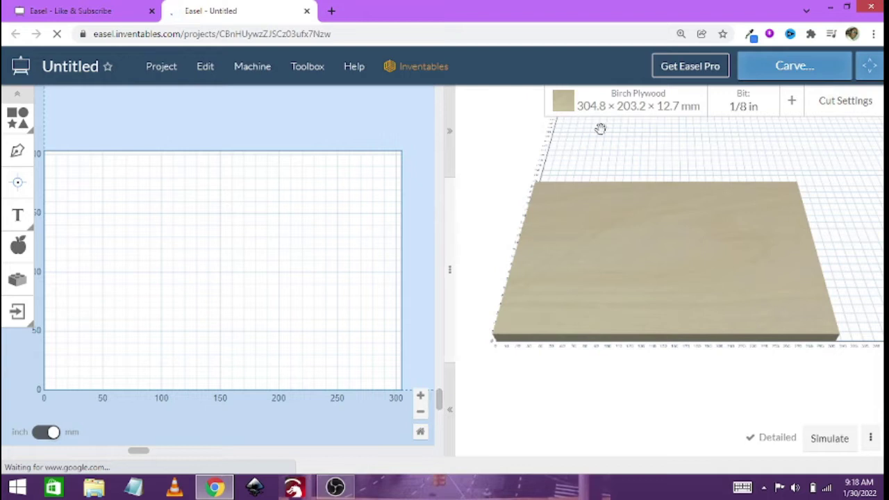
pyautogui.click(625, 111)
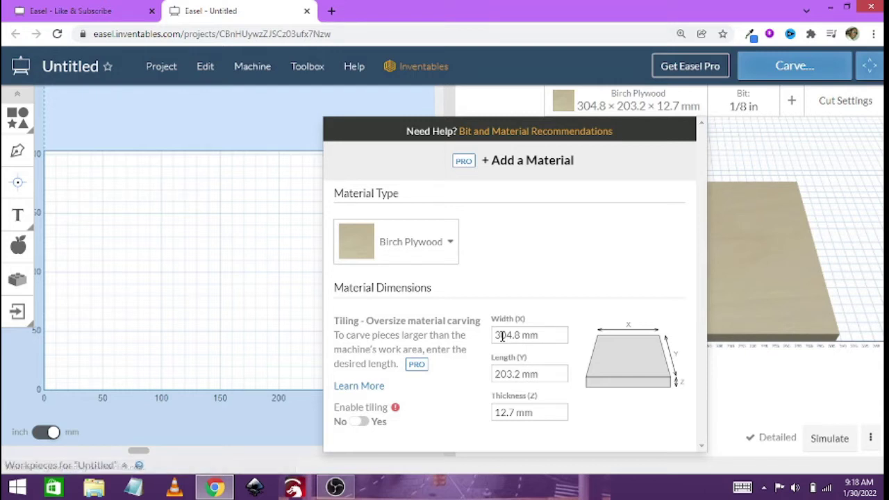
# Set the workpiece to 300 mm wide and 200 mm long, with MDF as the material.
pyautogui.click(502, 335)
pyautogui.hotkey('ctrl', 'a')
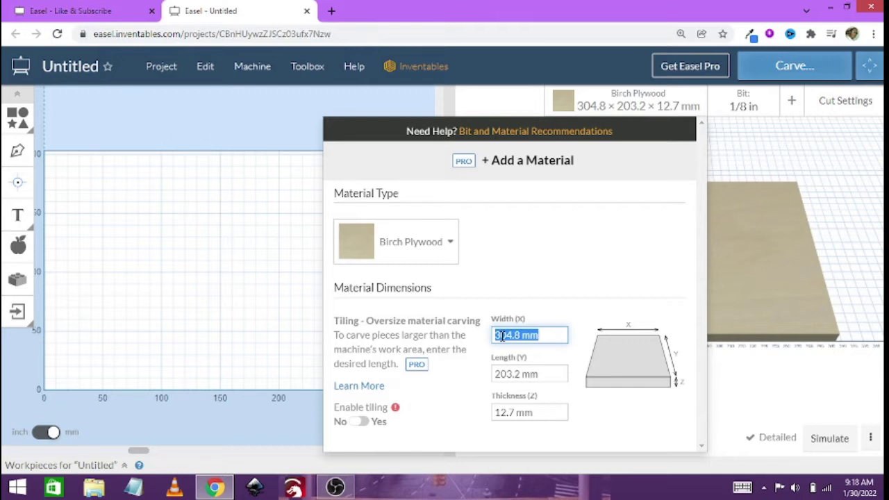
pyautogui.write('300')
pyautogui.press('Tab')
pyautogui.write('2')
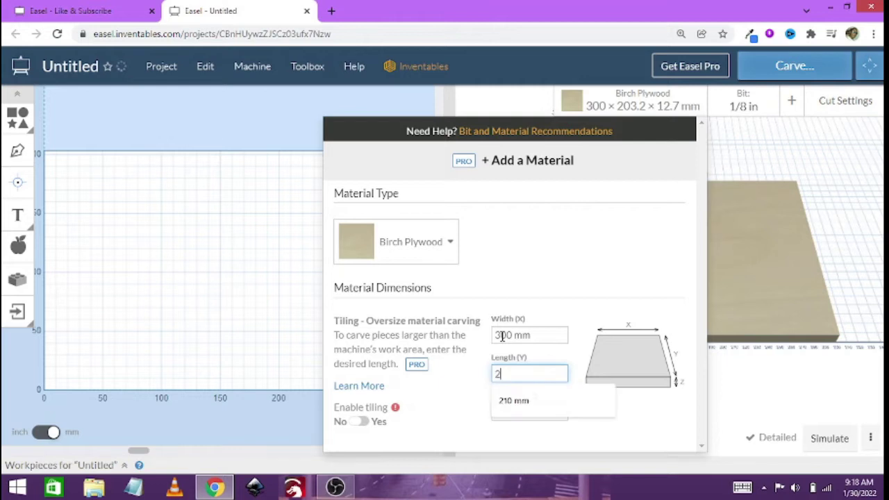
pyautogui.write('00')
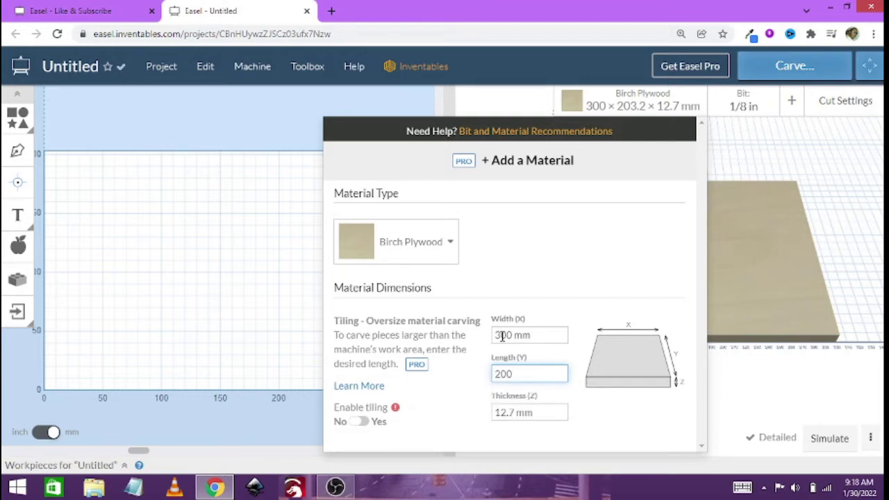
pyautogui.click(430, 253)
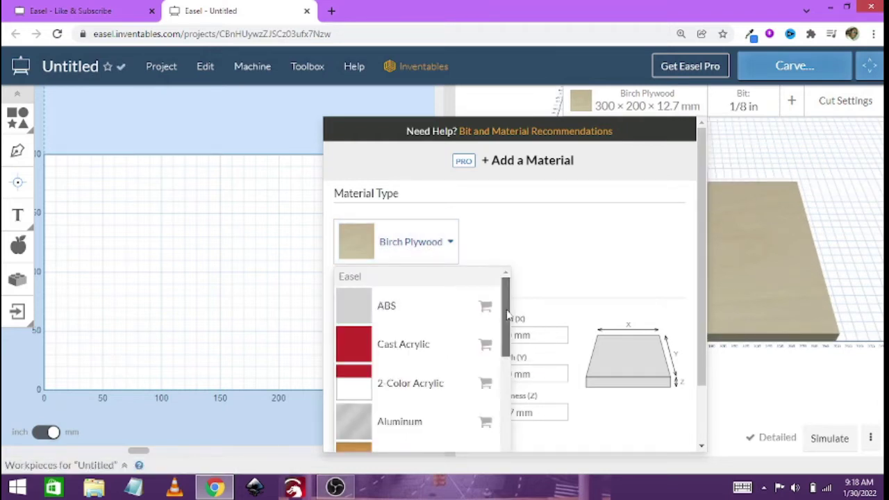
pyautogui.moveTo(508, 316); pyautogui.dragTo(513, 481)
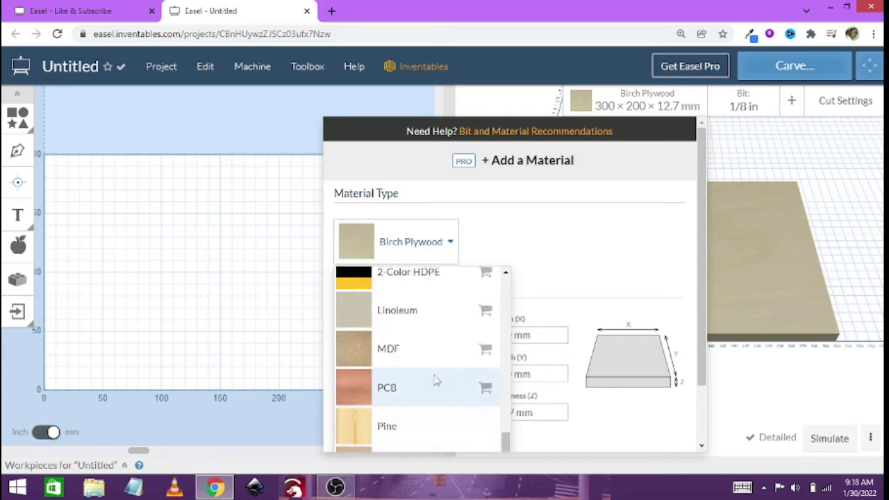
pyautogui.click(436, 342)
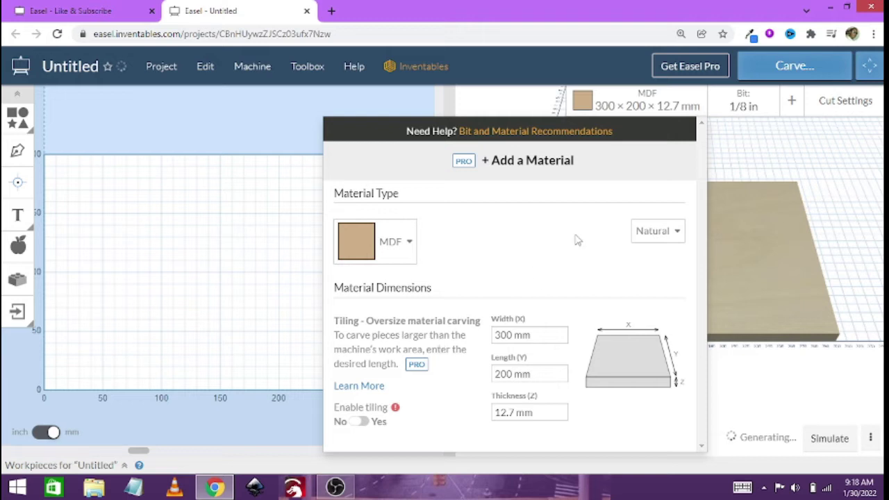
pyautogui.click(217, 215)
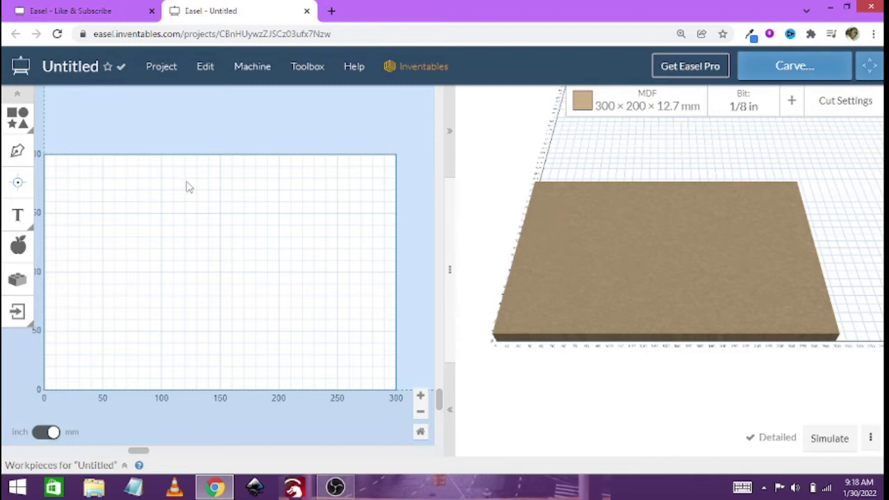
# Add a square shape and size it as a 280 × 180 mm rectangle.
pyautogui.click(48, 121)
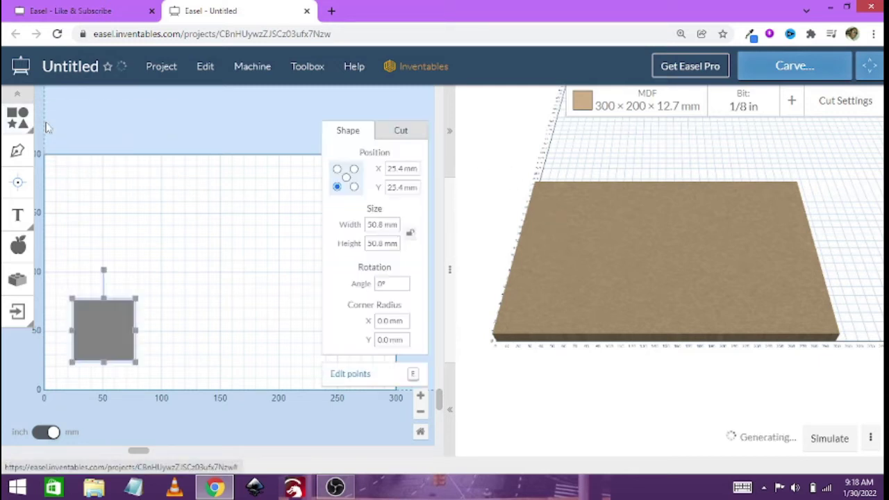
pyautogui.click(372, 224)
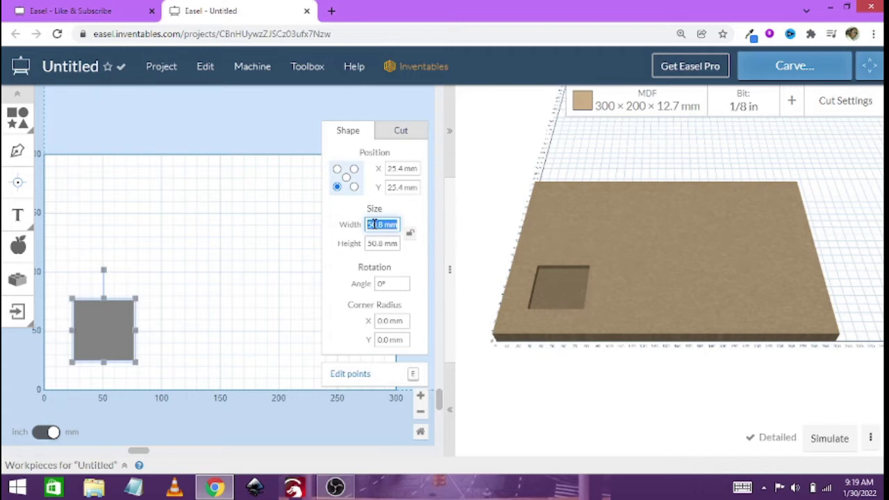
pyautogui.write('200')
pyautogui.press('Tab')
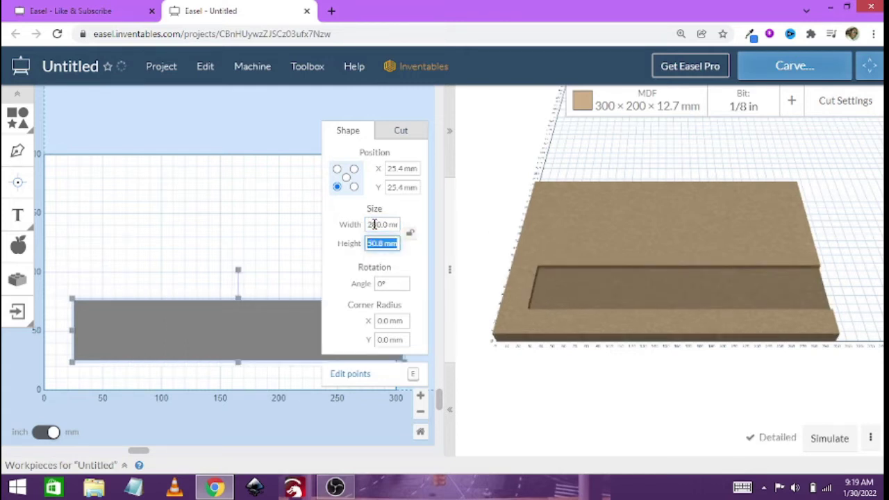
pyautogui.write('100')
pyautogui.press('Return')
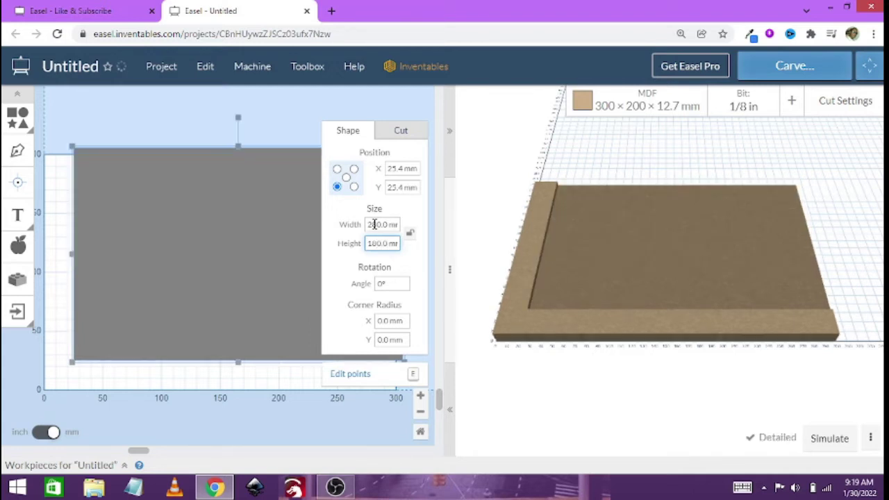
# Set the rectangle's pocket cut depth to 6 mm.
pyautogui.click(405, 136)
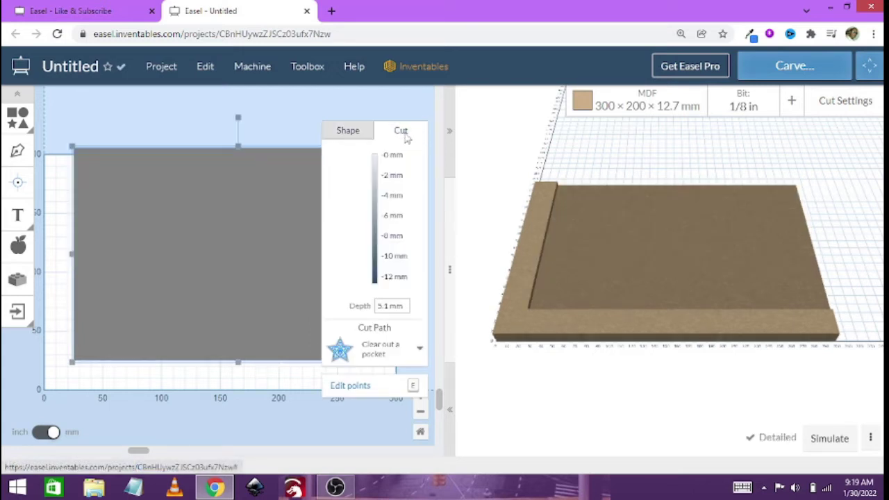
pyautogui.click(393, 217)
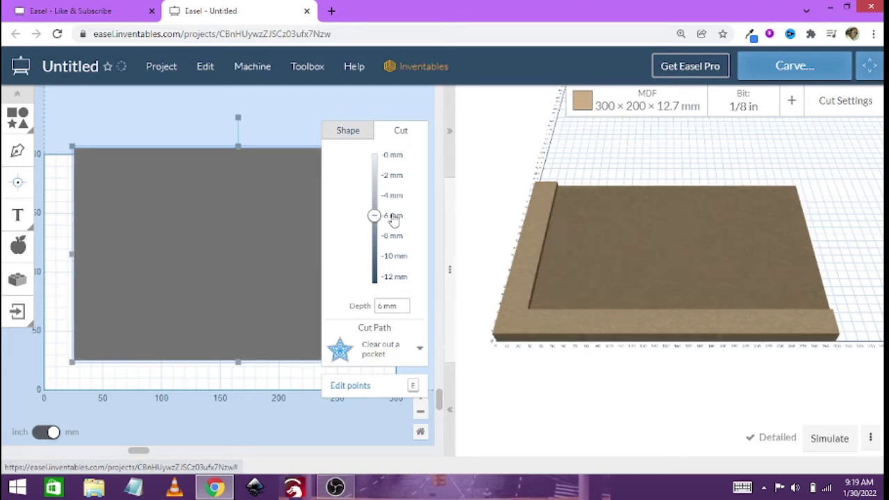
pyautogui.click(393, 218)
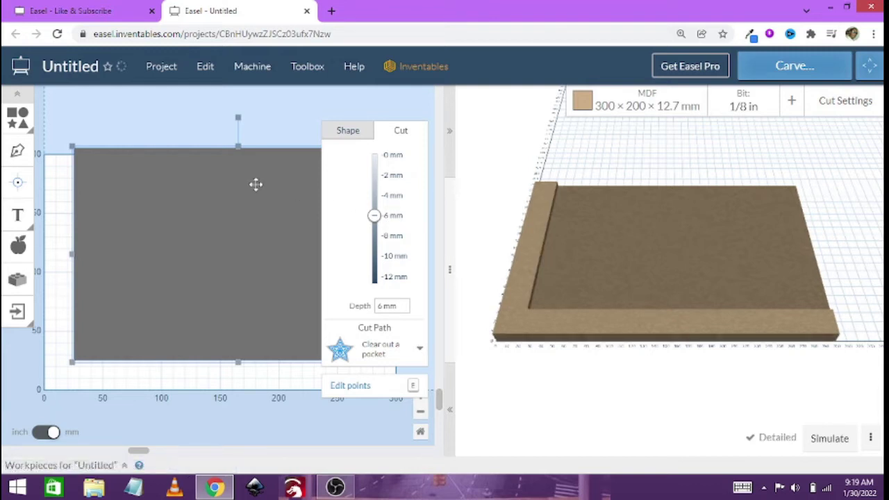
# Center the rectangle on the material at X 10, Y 10 mm and deselect it.
pyautogui.click(215, 71)
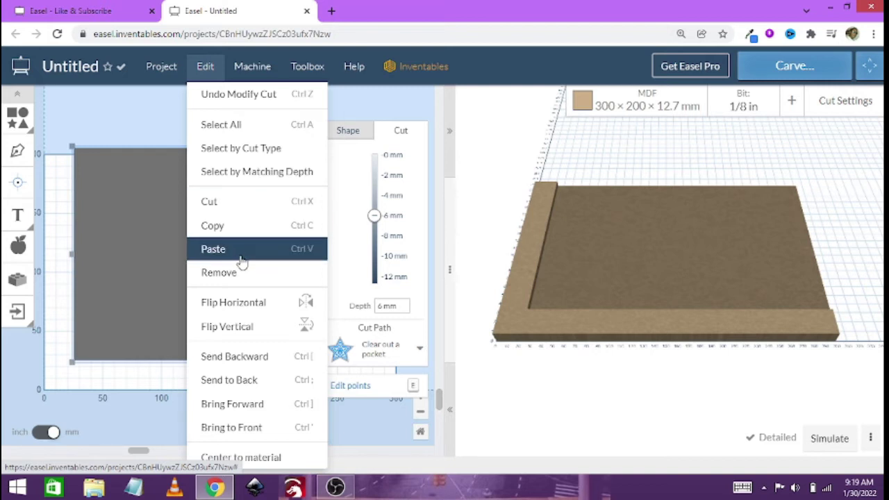
pyautogui.click(282, 457)
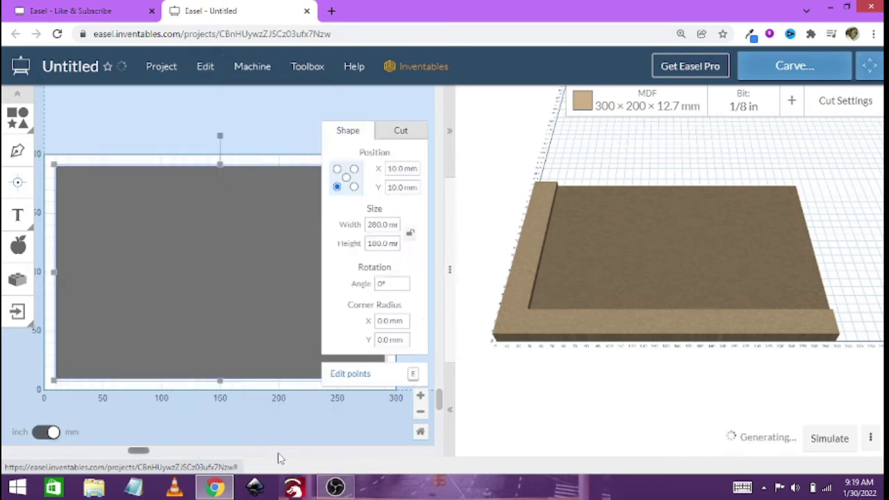
pyautogui.click(265, 95)
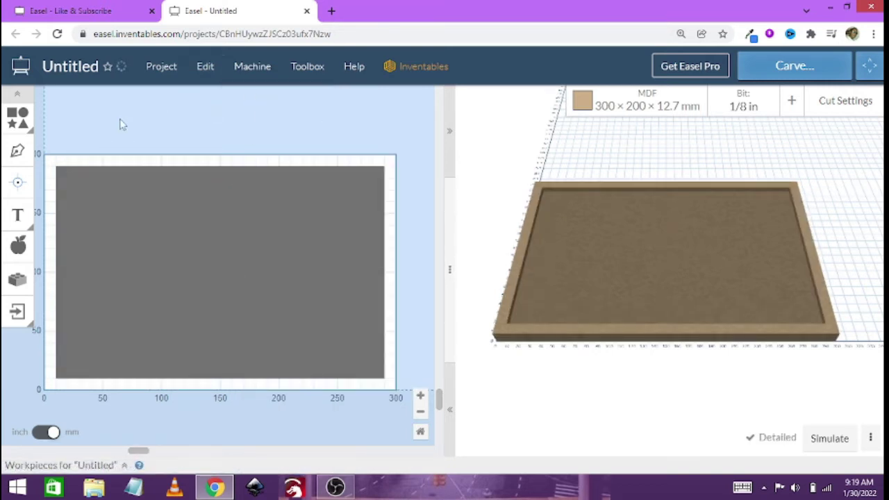
# Add a Homestead font text object reading 'STACKED'.
pyautogui.click(17, 219)
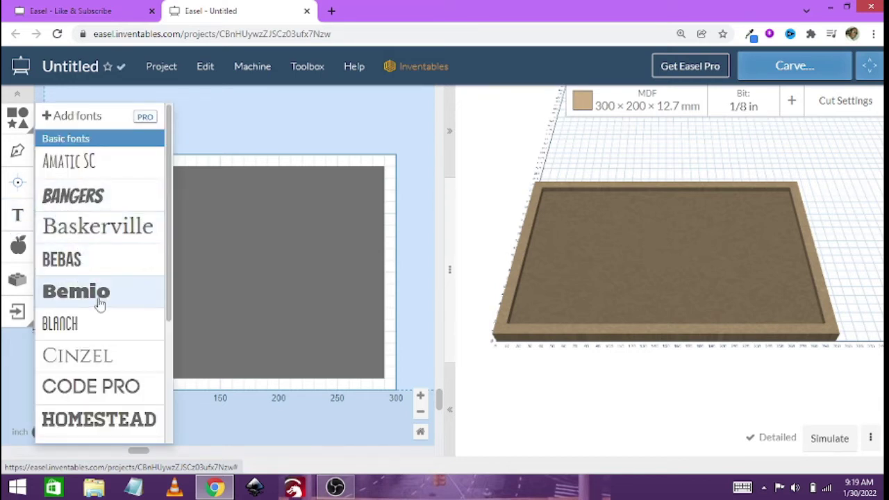
pyautogui.click(109, 420)
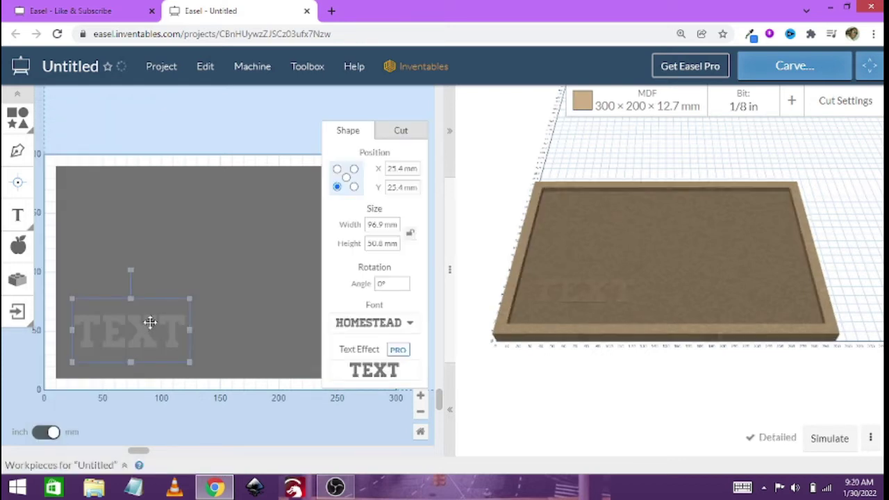
pyautogui.doubleClick(150, 322)
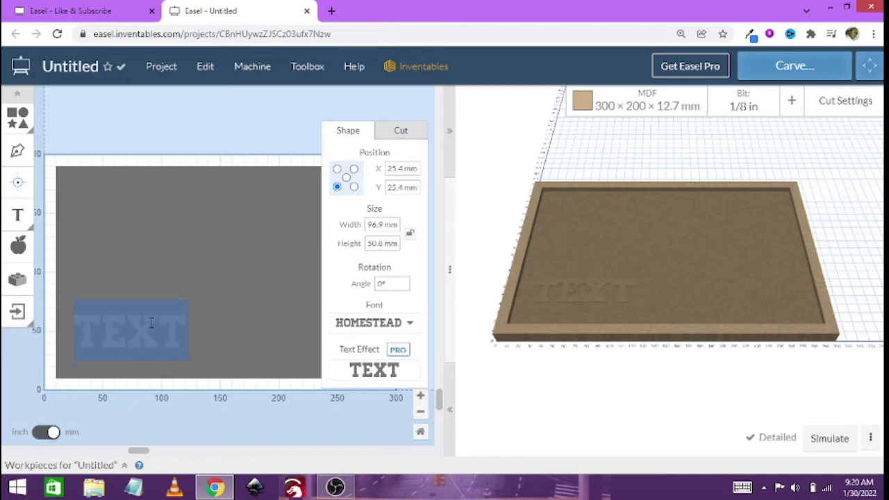
pyautogui.write('ST')
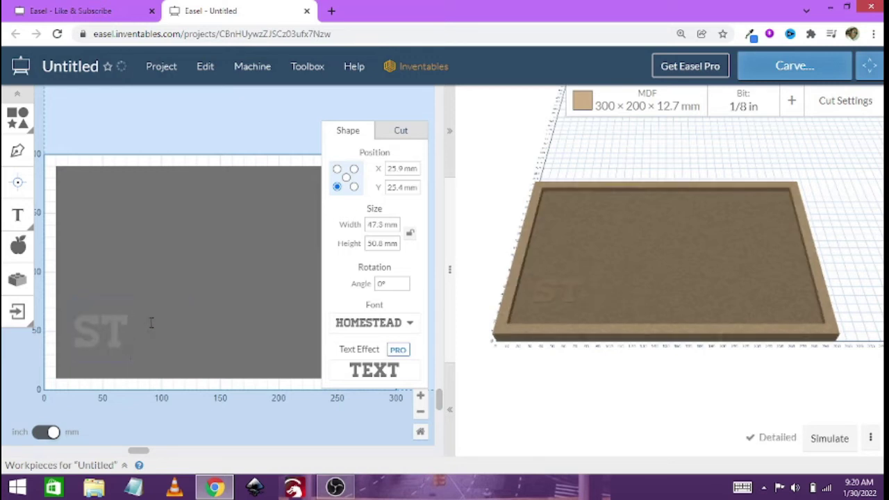
pyautogui.write('ACKED')
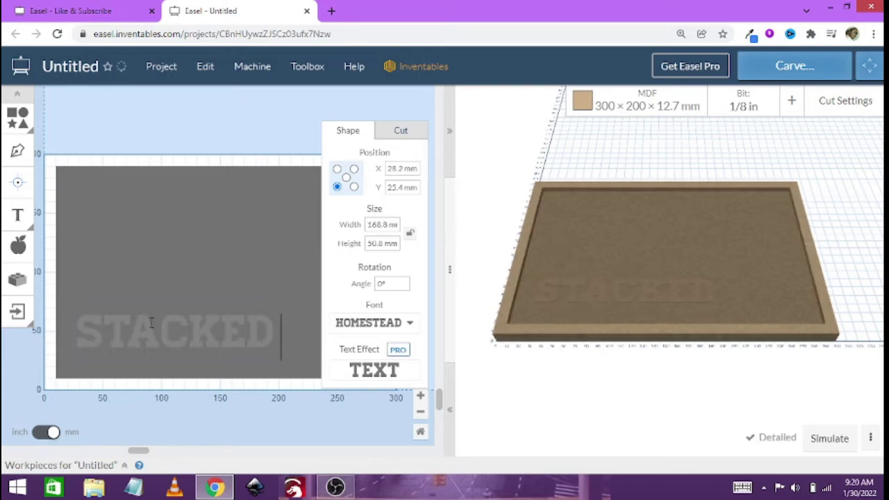
# Set the STACKED text to a 3 mm deep pocket cut, then deselect it.
pyautogui.click(393, 131)
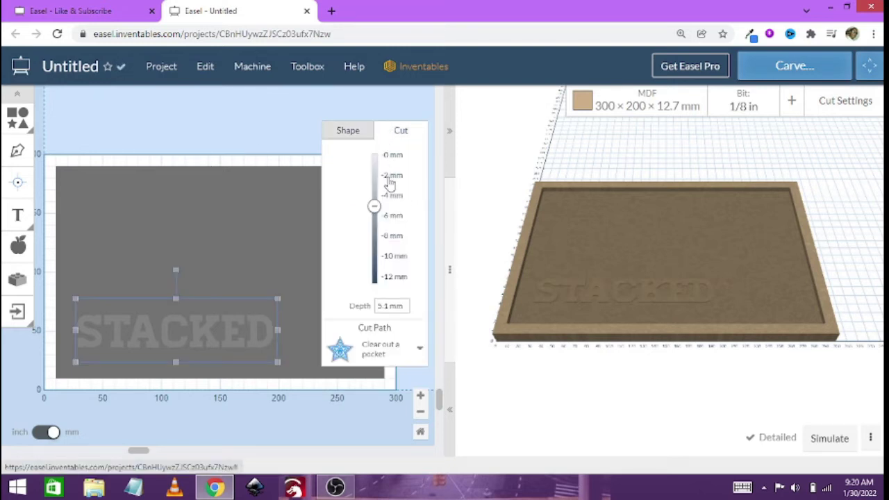
pyautogui.click(380, 306)
pyautogui.tripleClick(379, 305)
pyautogui.write('3mm')
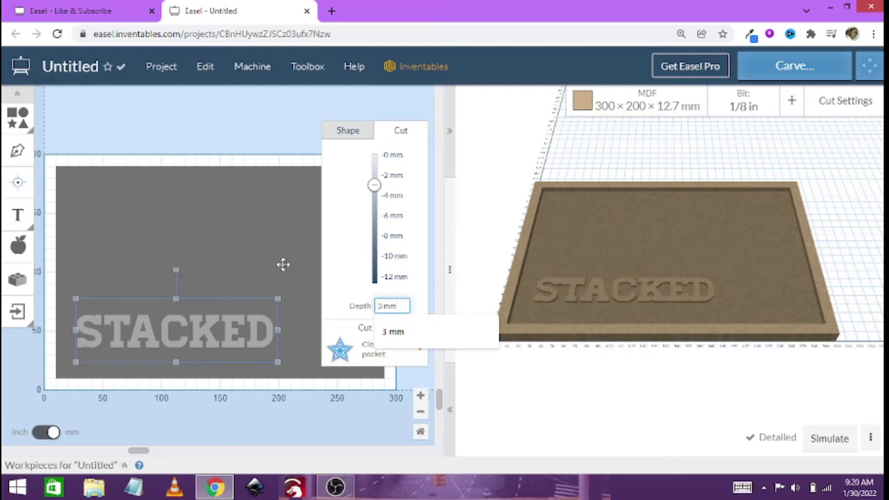
pyautogui.click(238, 129)
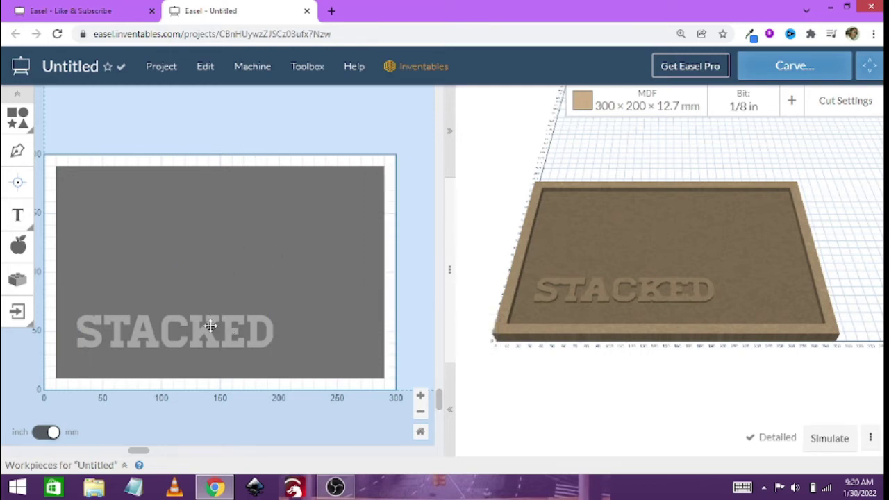
# Move STACKED up and stretch it taller, undoing an accidental move of the background rectangle.
pyautogui.moveTo(208, 323); pyautogui.dragTo(195, 261)
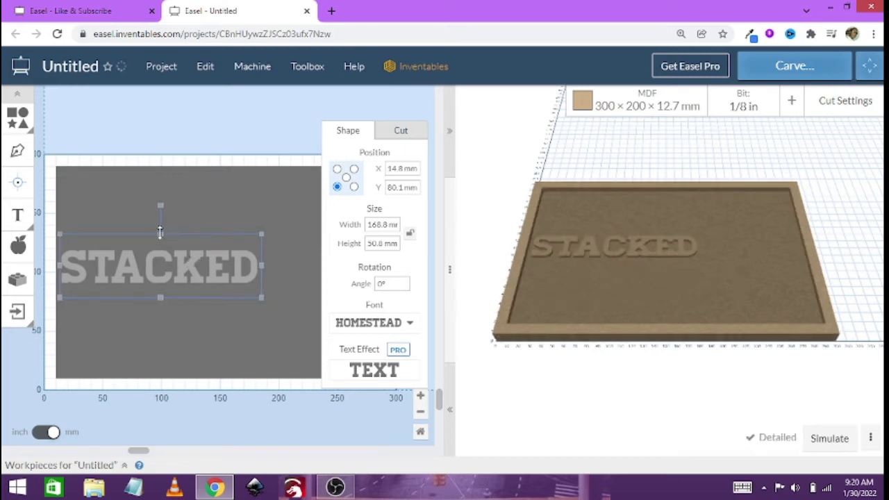
pyautogui.moveTo(159, 232); pyautogui.dragTo(162, 195)
pyautogui.click(162, 193)
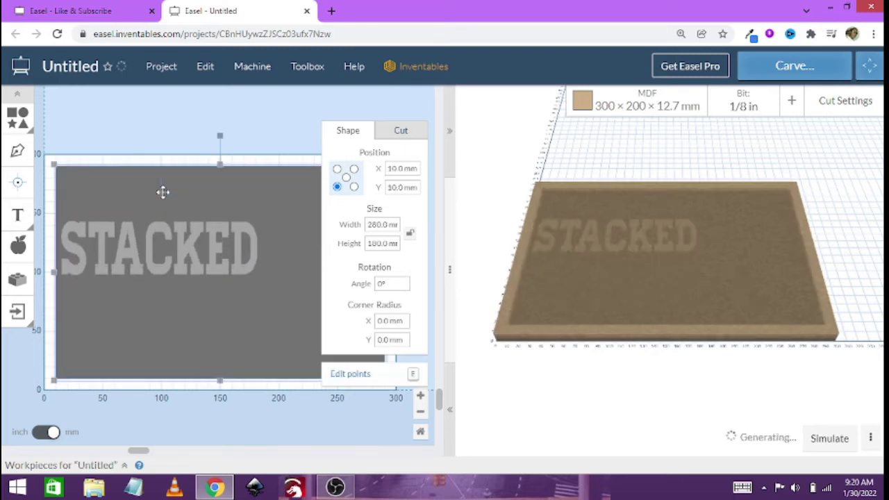
pyautogui.click(154, 252)
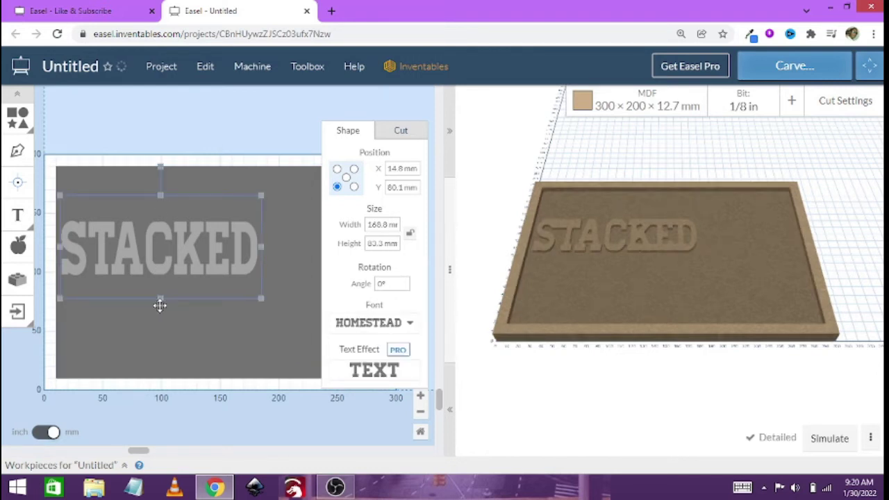
pyautogui.moveTo(160, 304); pyautogui.dragTo(161, 417)
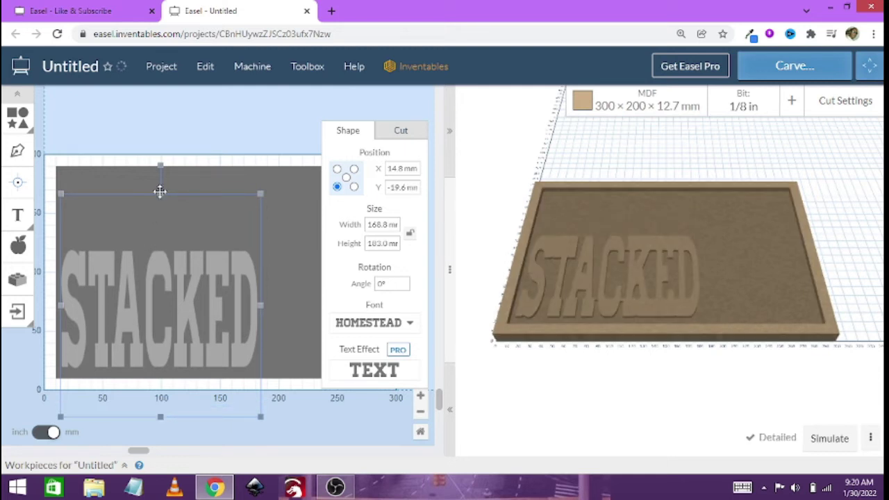
pyautogui.moveTo(160, 191); pyautogui.dragTo(161, 165)
pyautogui.hotkey('ctrl', 'z')
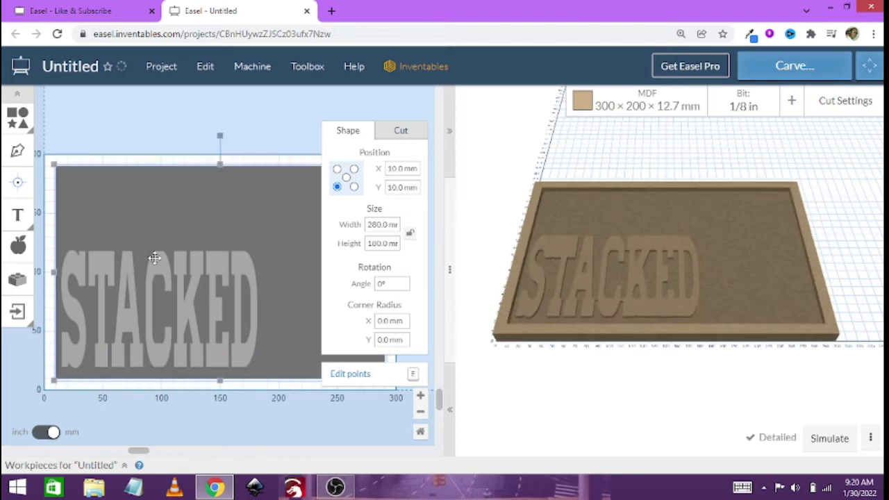
# Stretch STACKED taller upward and widen it to 228 mm.
pyautogui.click(155, 260)
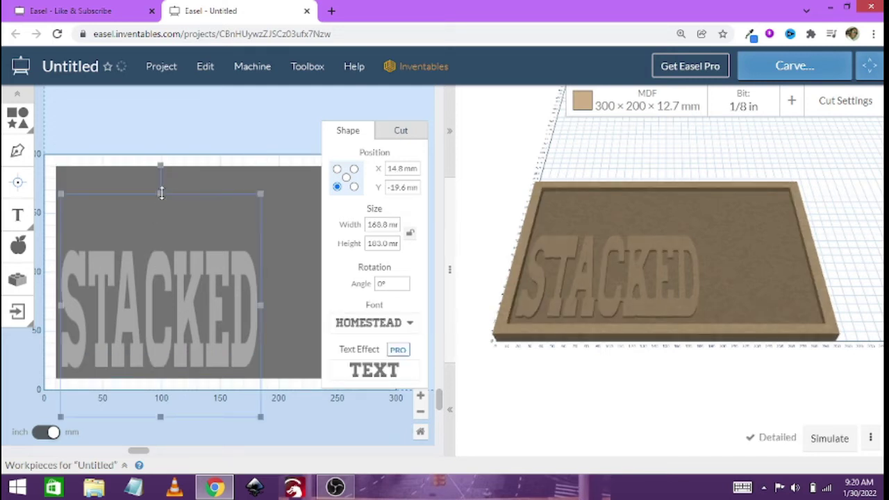
pyautogui.moveTo(161, 177); pyautogui.dragTo(163, 94)
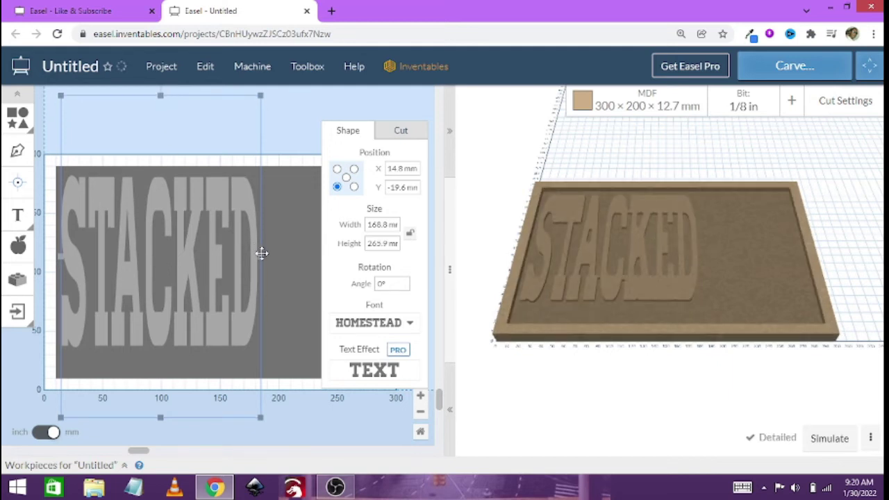
pyautogui.moveTo(263, 256); pyautogui.dragTo(330, 256)
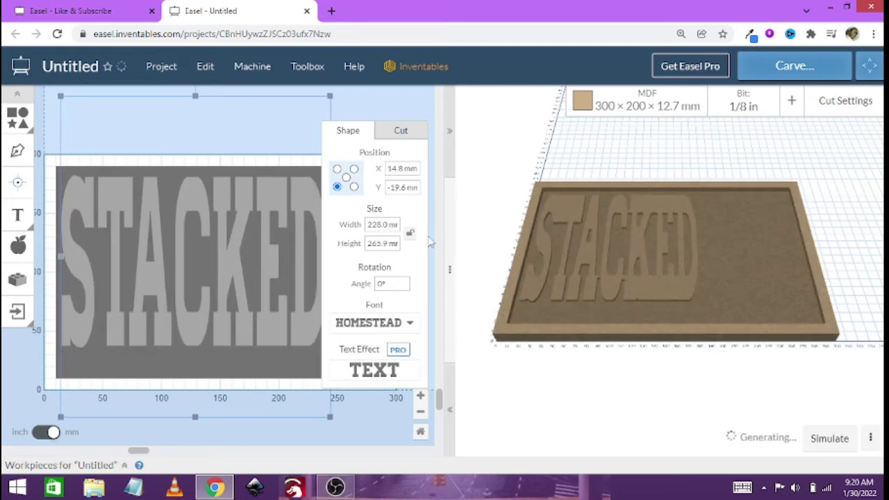
# With the 3D preview collapsed, enlarge STACKED to about 274 × 283.4 mm, then check the preview.
pyautogui.click(450, 152)
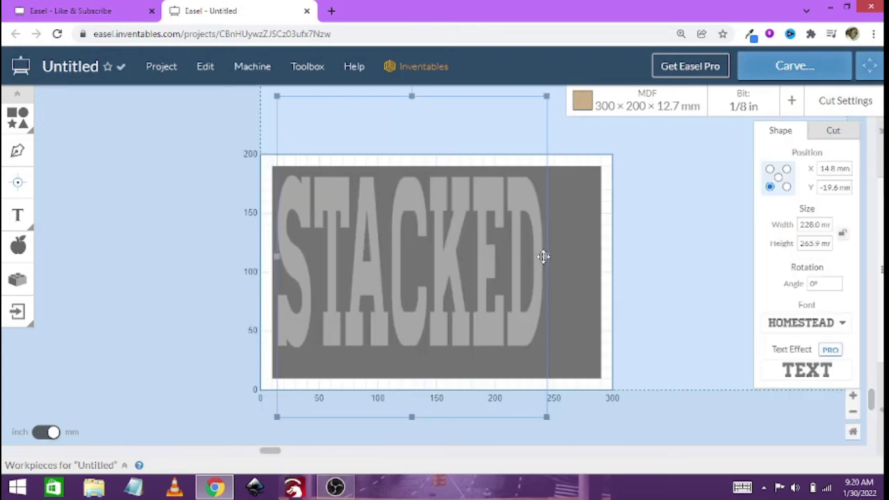
pyautogui.moveTo(549, 256); pyautogui.dragTo(600, 258)
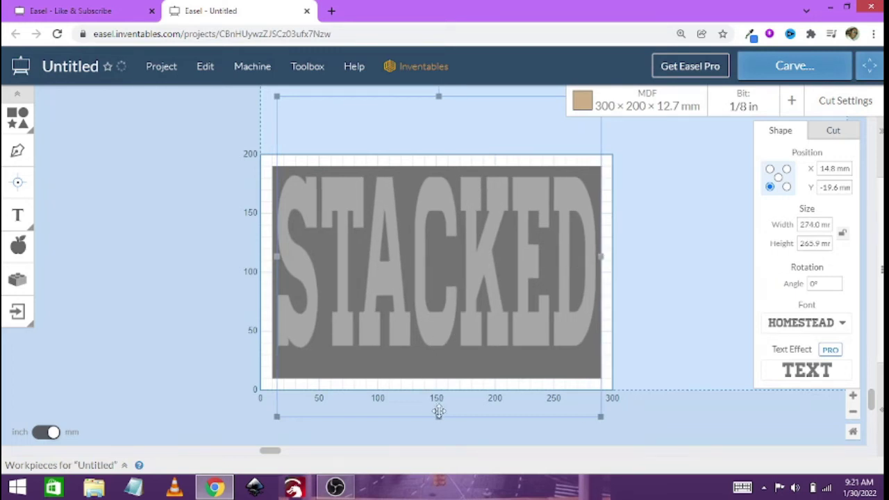
pyautogui.moveTo(439, 420); pyautogui.dragTo(438, 436)
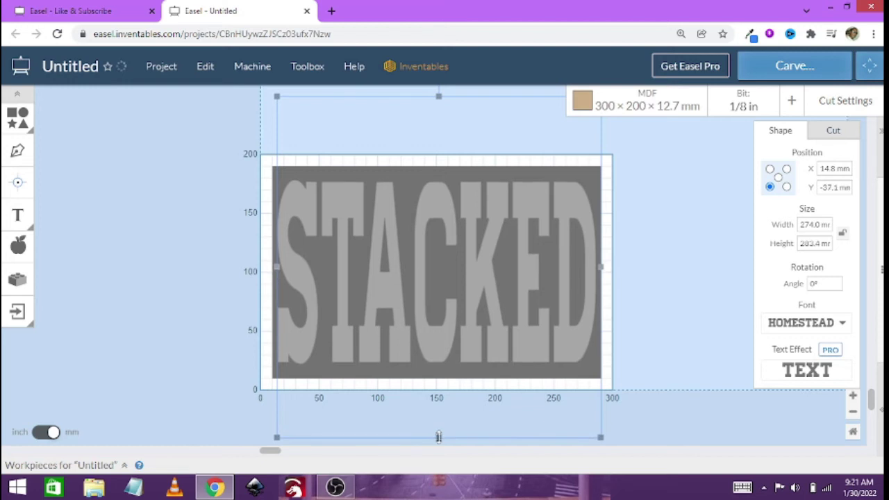
pyautogui.click(671, 258)
pyautogui.click(881, 410)
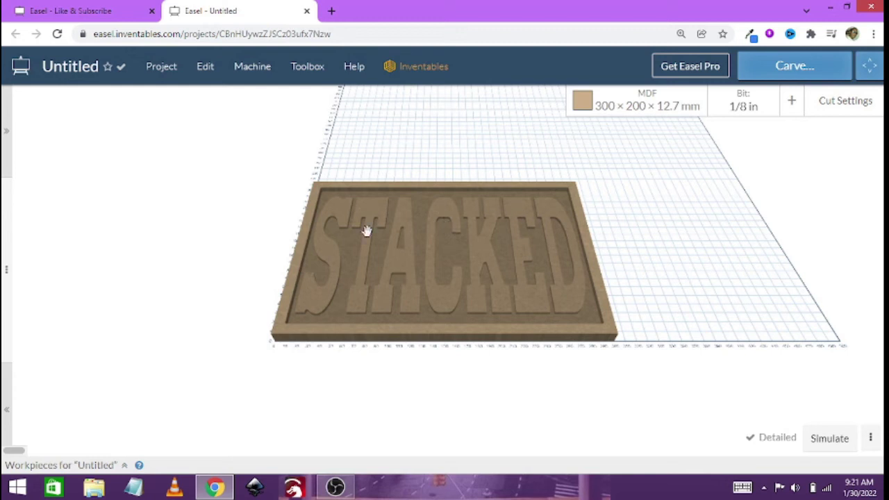
pyautogui.click(4, 155)
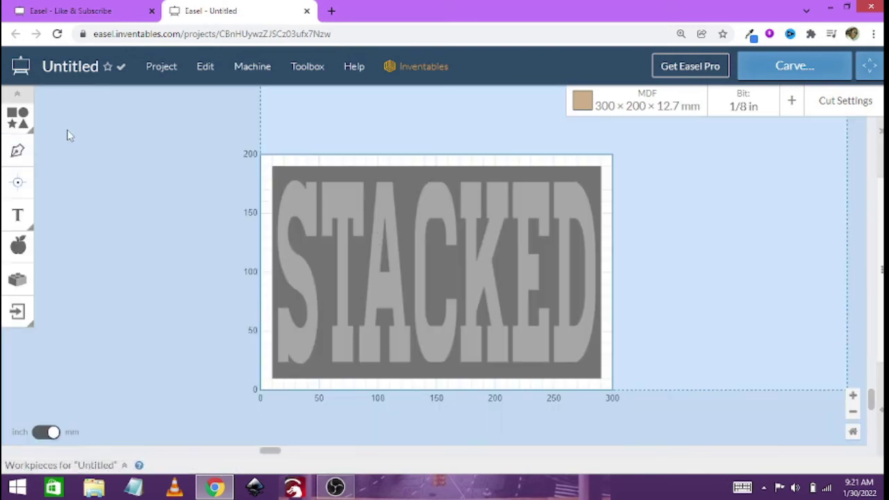
# Insert a Lavanderia script text object onto the board.
pyautogui.click(17, 214)
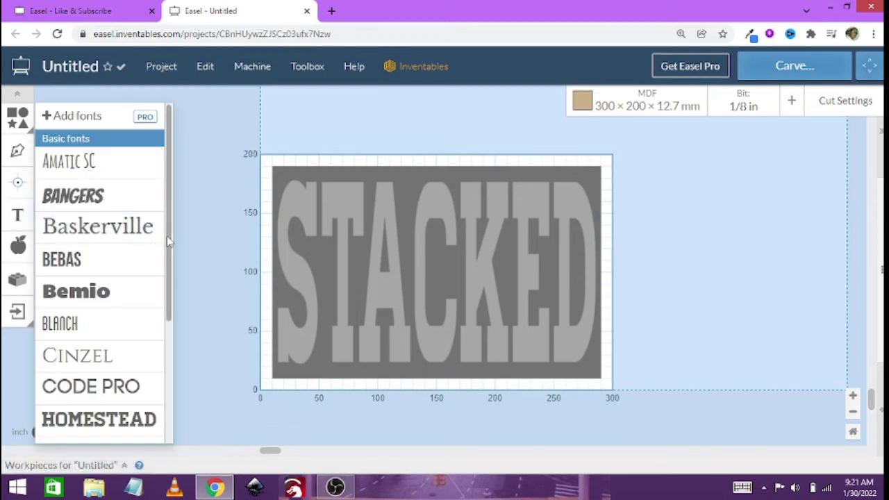
pyautogui.moveTo(166, 235); pyautogui.dragTo(165, 356)
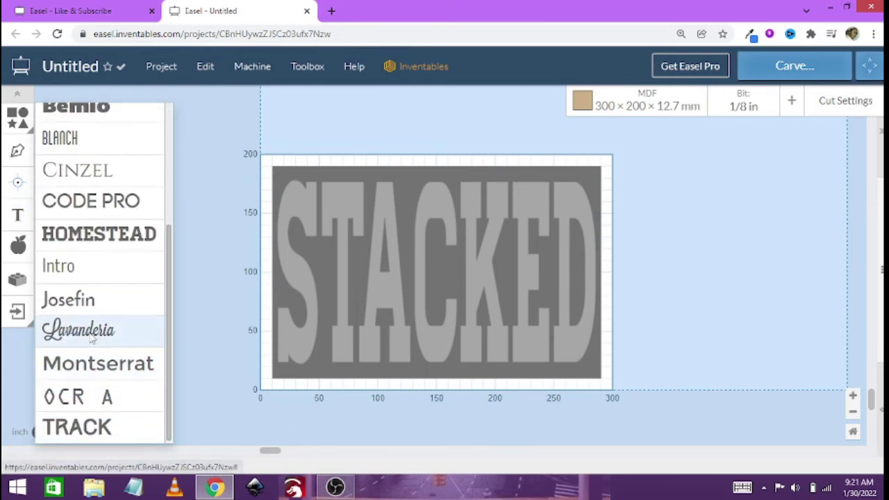
pyautogui.click(91, 336)
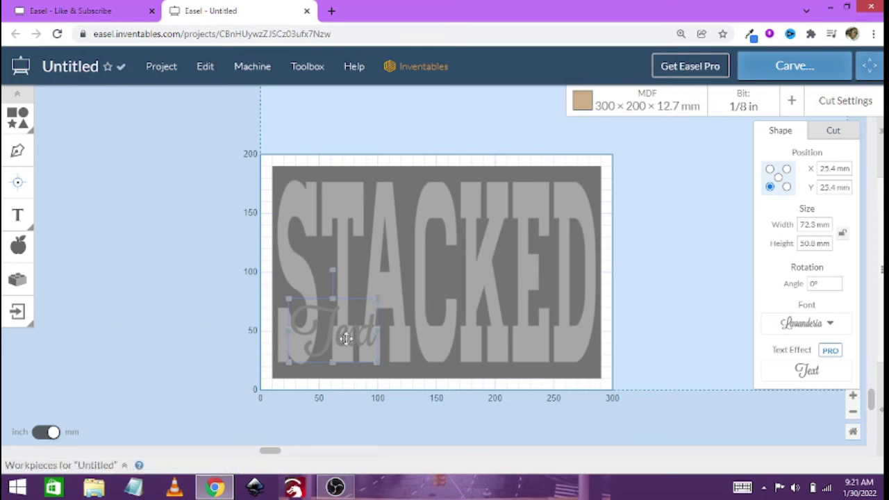
# Give the Lavanderia Text a 0 mm cut depth and enlarge it to 201.2 × 141.4 mm, centred over STACKED.
pyautogui.click(848, 129)
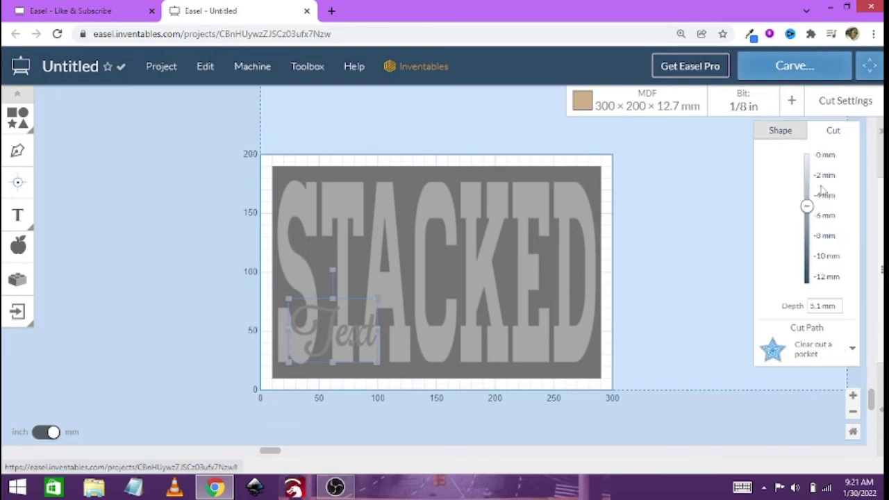
pyautogui.click(828, 156)
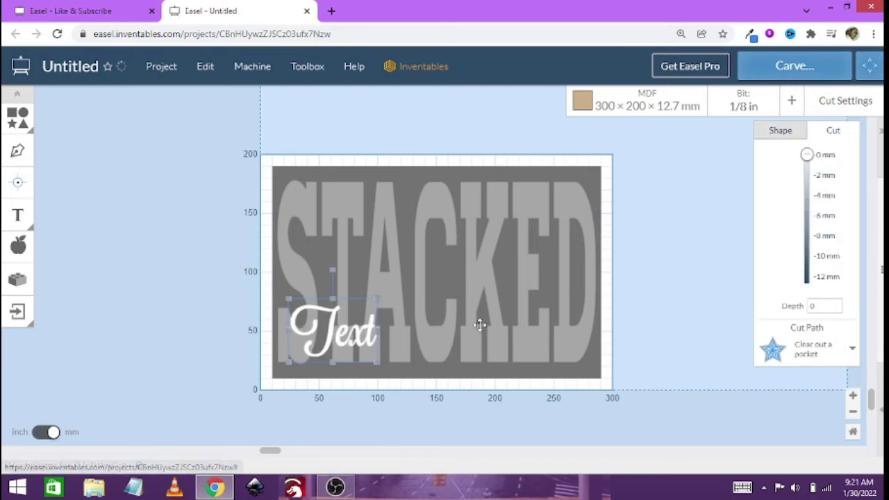
pyautogui.moveTo(350, 329); pyautogui.dragTo(363, 267)
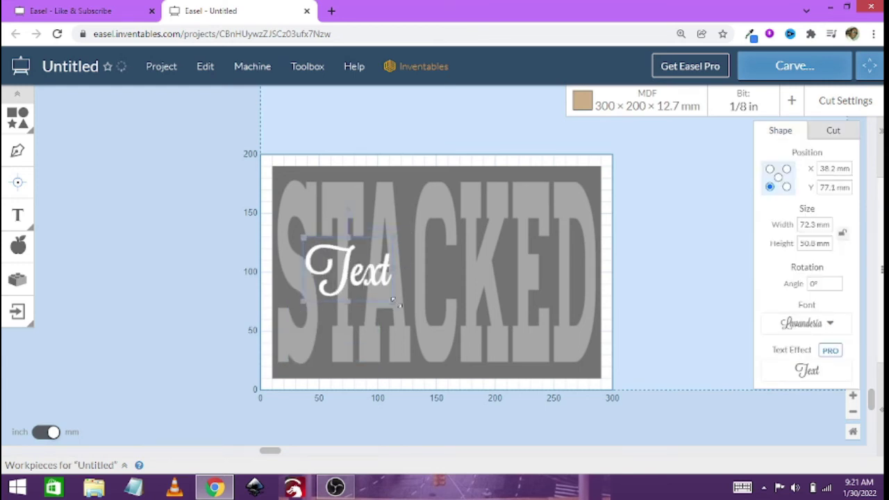
pyautogui.moveTo(405, 307); pyautogui.dragTo(560, 373)
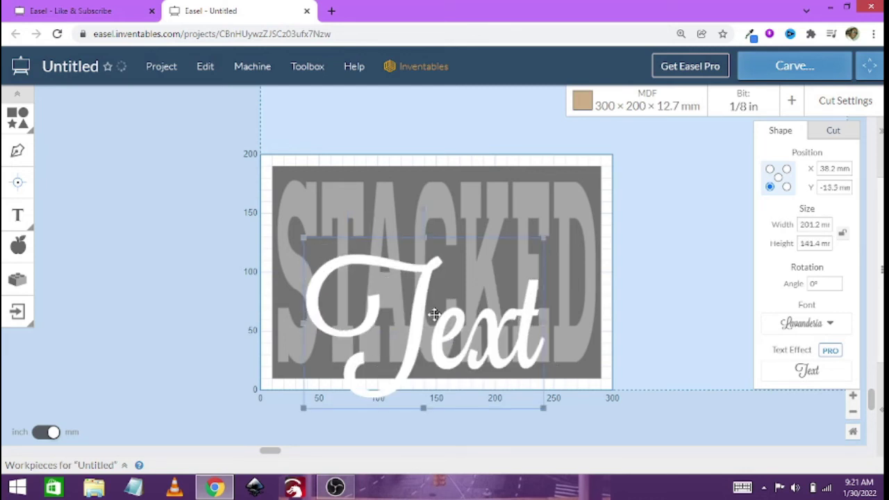
pyautogui.moveTo(445, 320); pyautogui.dragTo(439, 264)
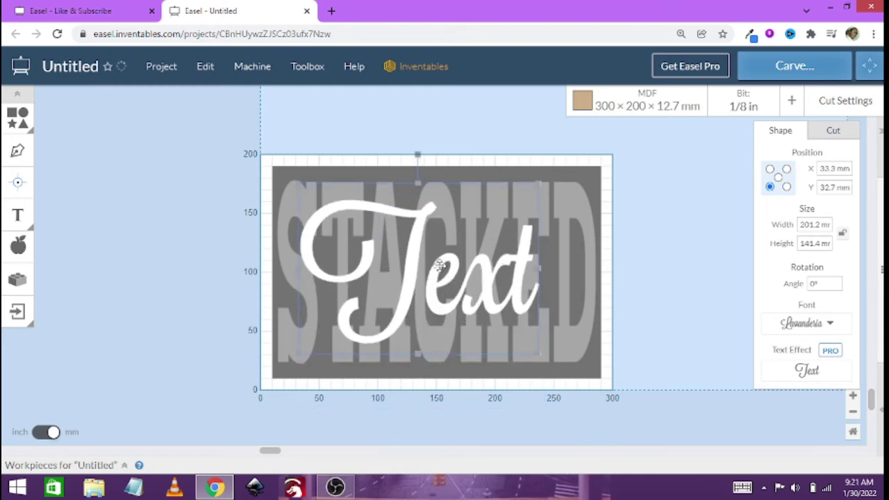
pyautogui.click(665, 303)
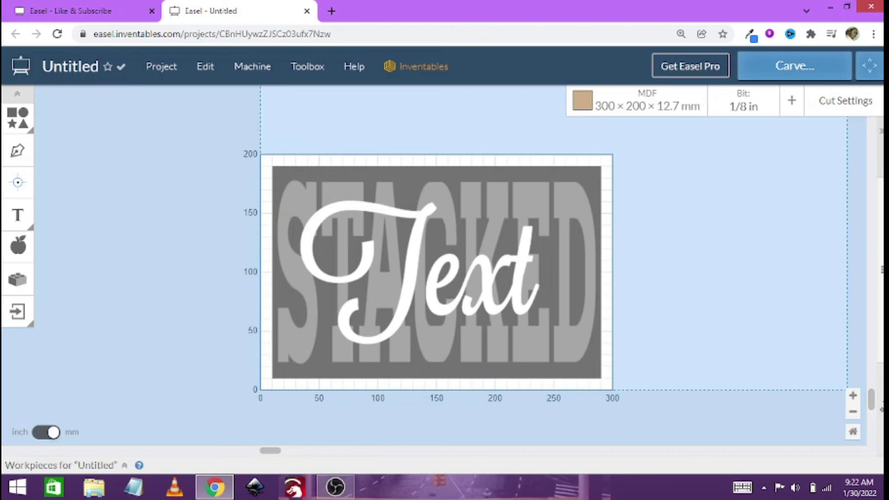
pyautogui.click(880, 390)
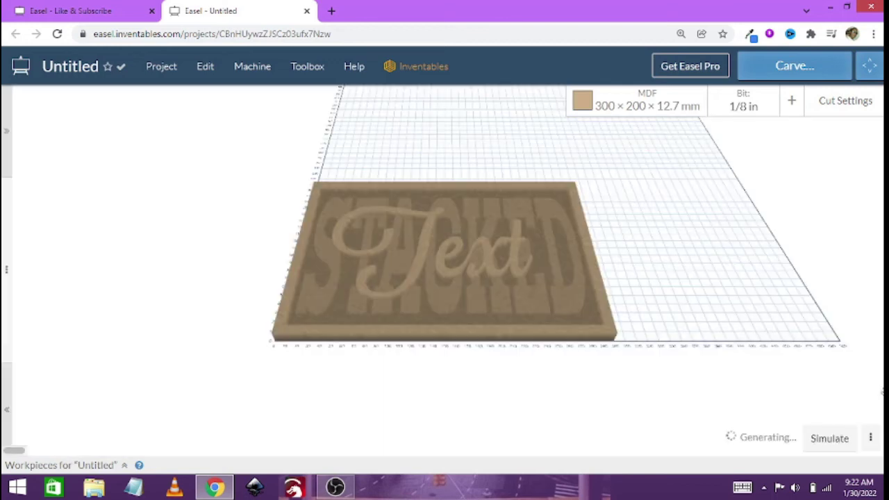